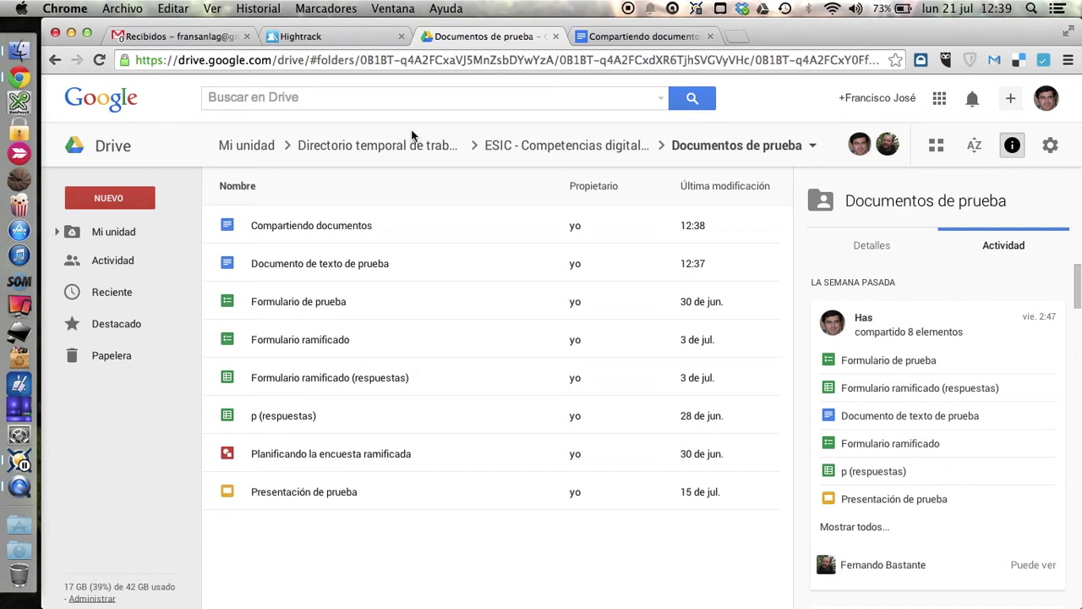
# Open the sharing settings of the Compartiendo documentos file and add a suggested contact to the people to invite.
pyautogui.click(401, 221)
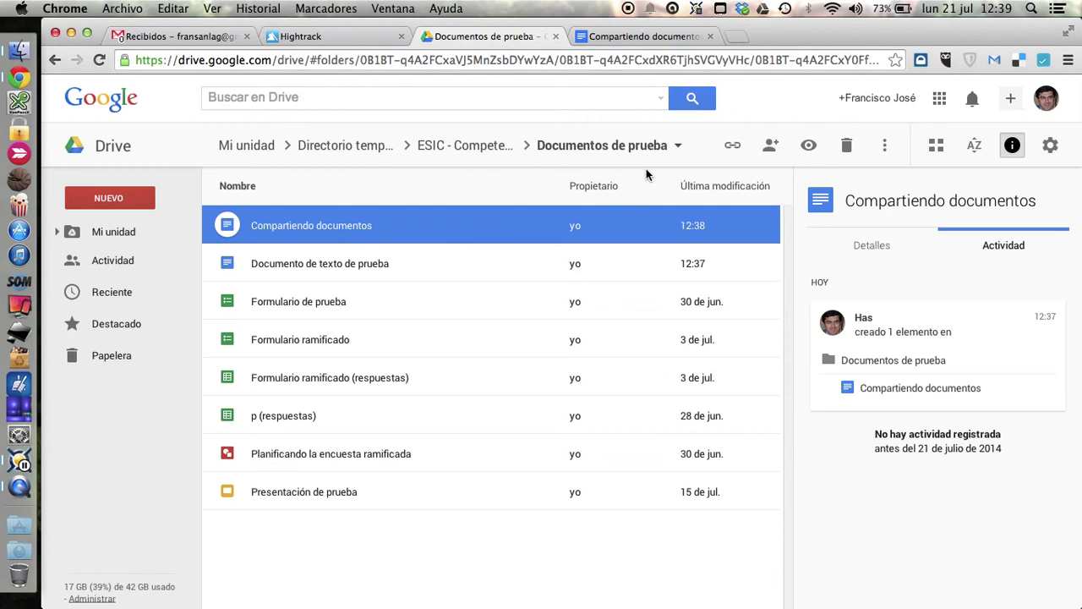
pyautogui.click(771, 147)
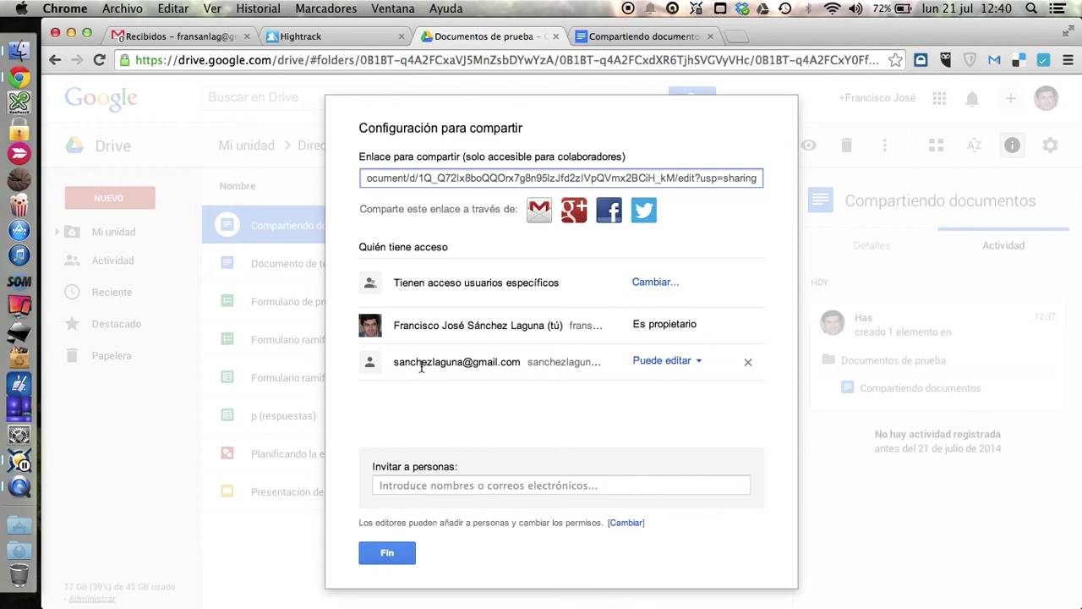
pyautogui.click(439, 484)
pyautogui.write('alber')
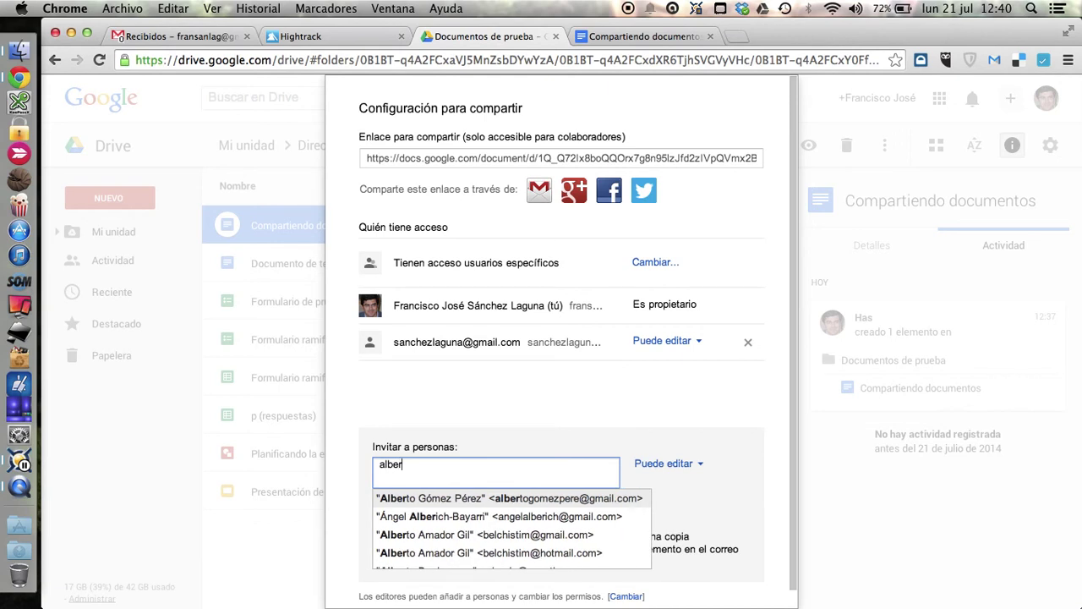
pyautogui.scroll(-1, 484, 554)
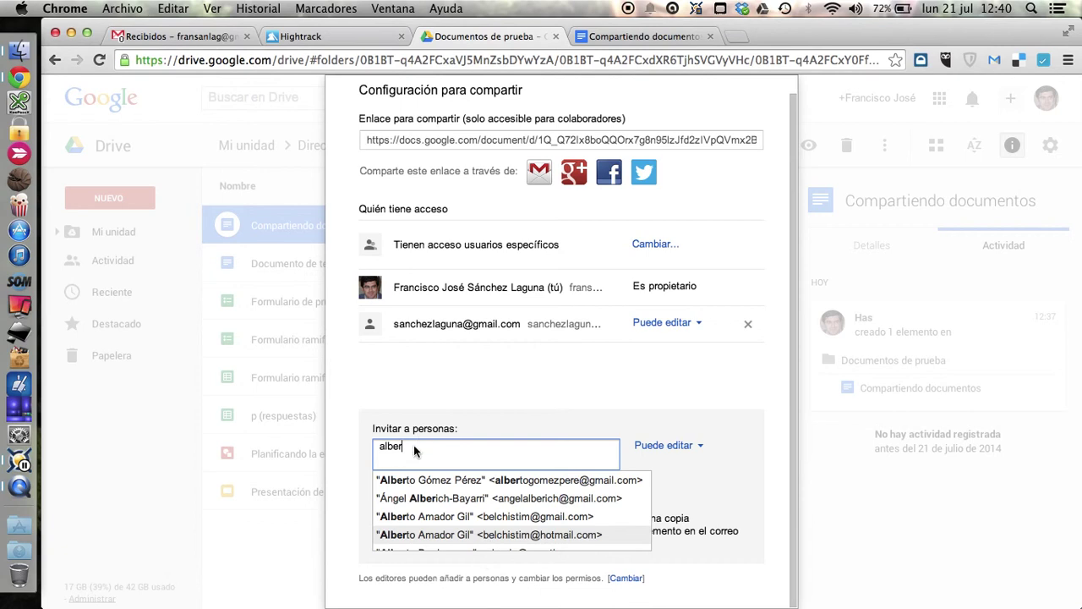
pyautogui.write('to')
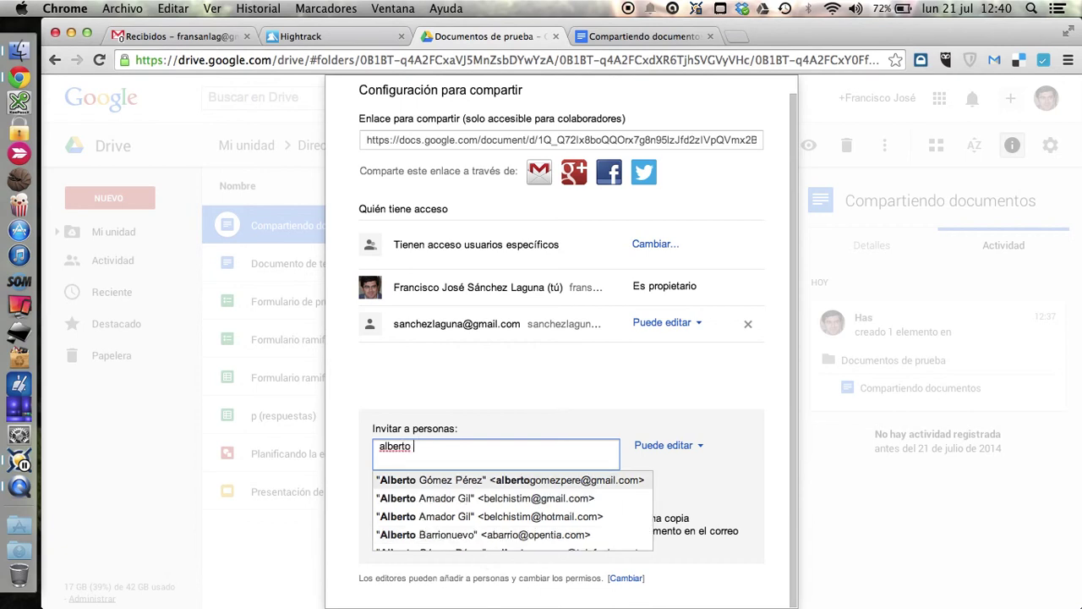
pyautogui.click(468, 481)
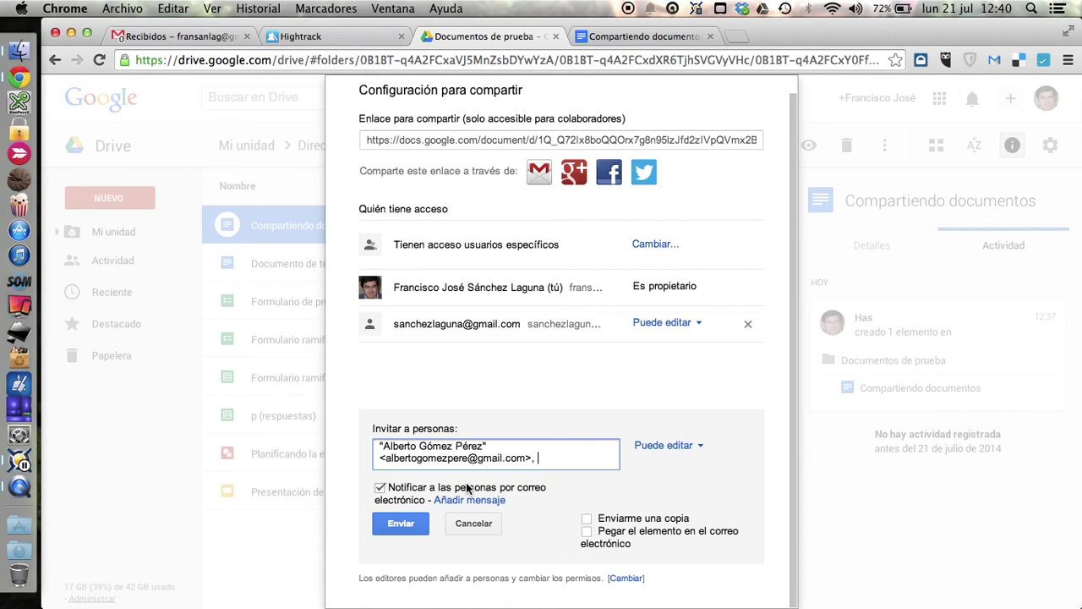
# Check the invitee's permission levels, draft the message "ñkfjñdkljañklfdjs", and turn off the e-mail notification.
pyautogui.click(689, 450)
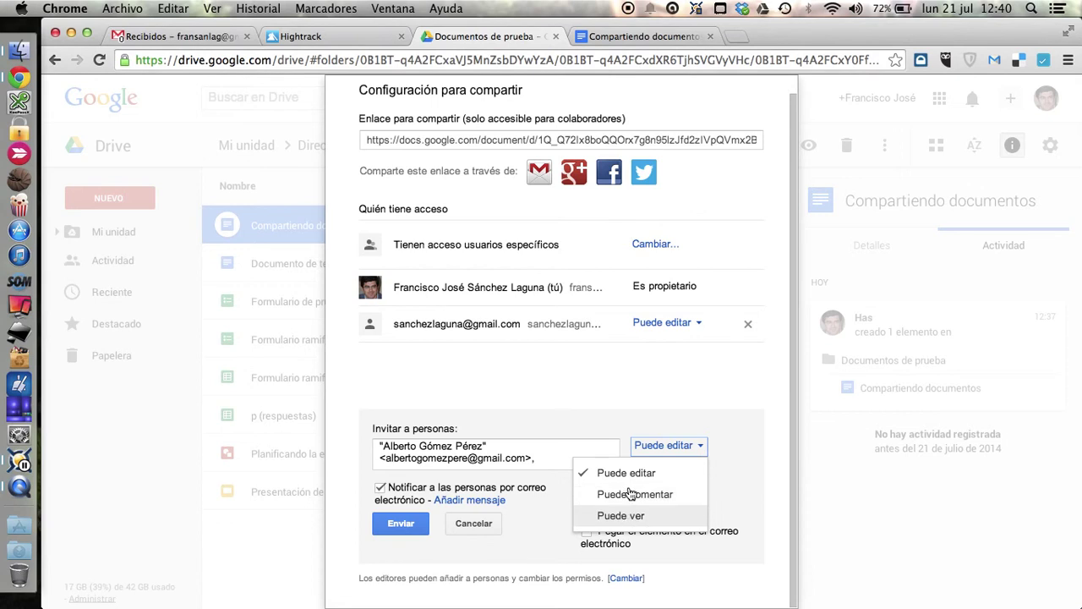
pyautogui.click(681, 446)
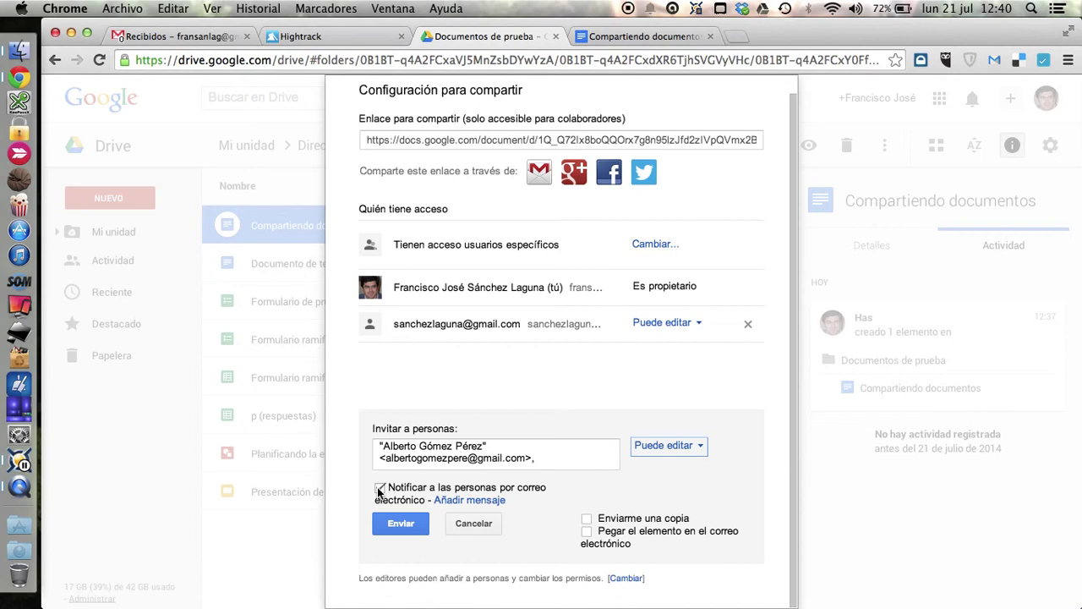
pyautogui.click(451, 501)
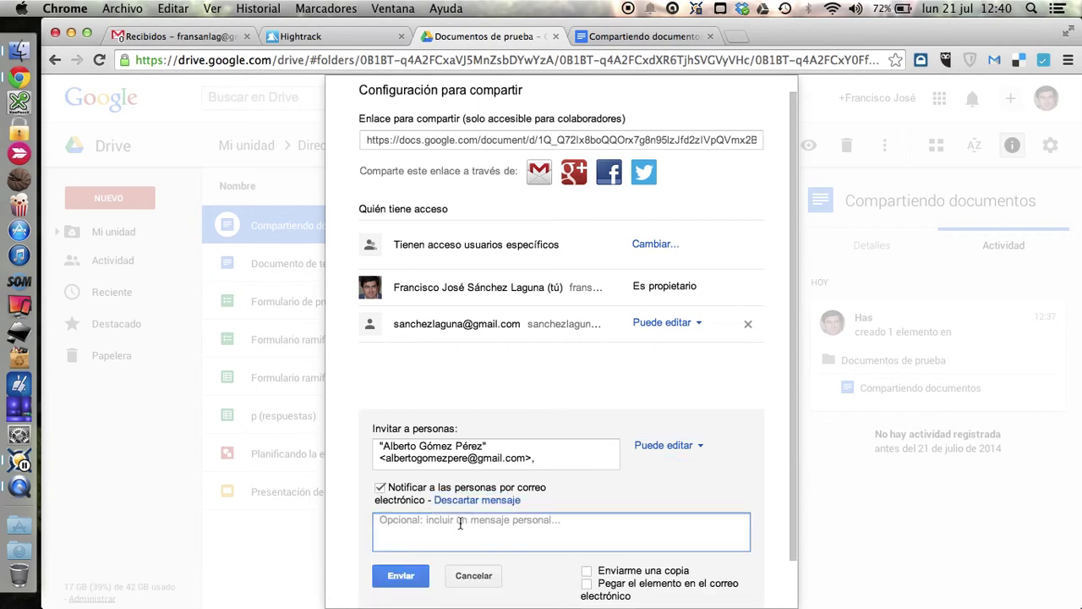
pyautogui.write('ñkfjñdkljañklfdjs')
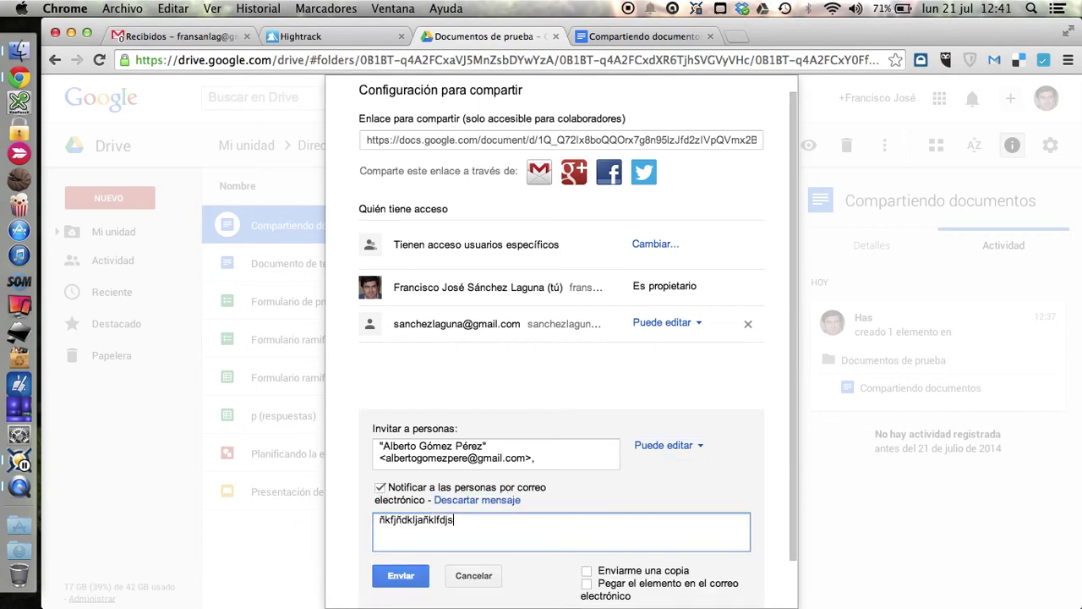
pyautogui.click(381, 488)
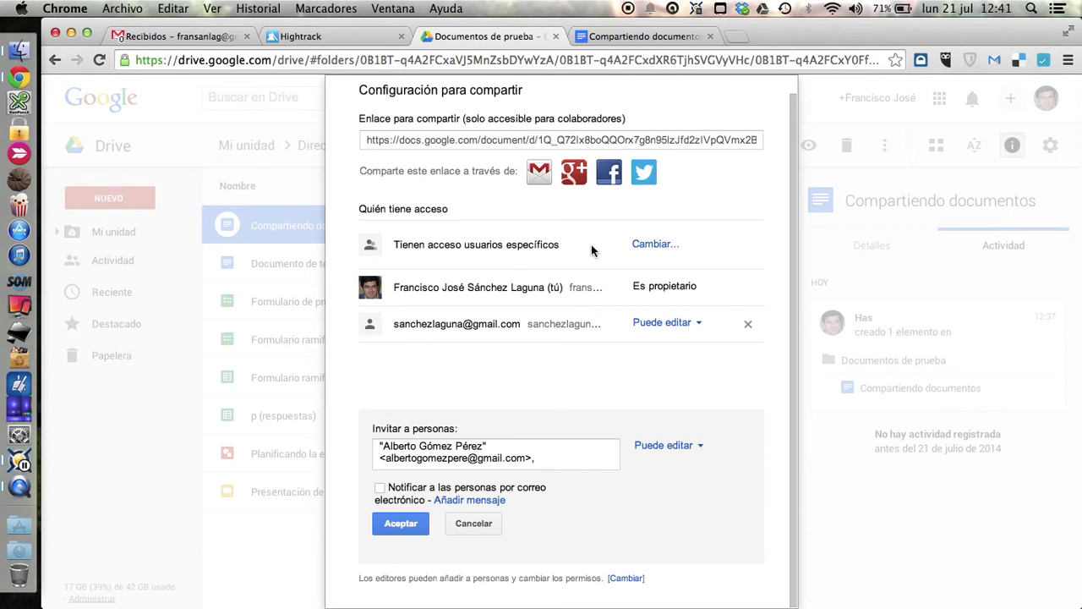
# Change the document's visibility to "Cualquier usuario que reciba el enlace" with "Puede ver" access and save it.
pyautogui.click(651, 245)
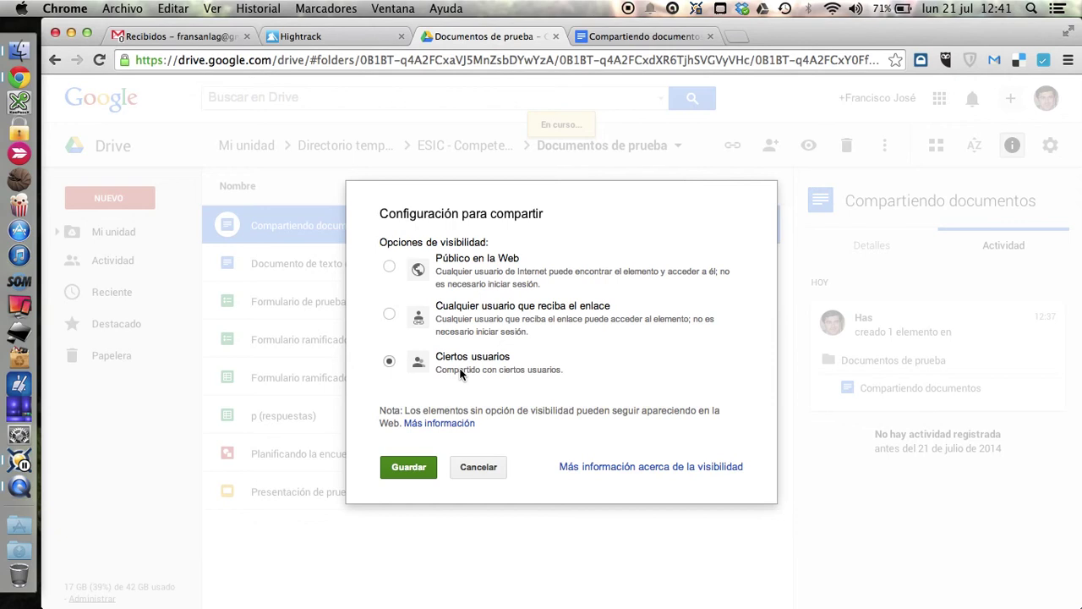
pyautogui.click(389, 316)
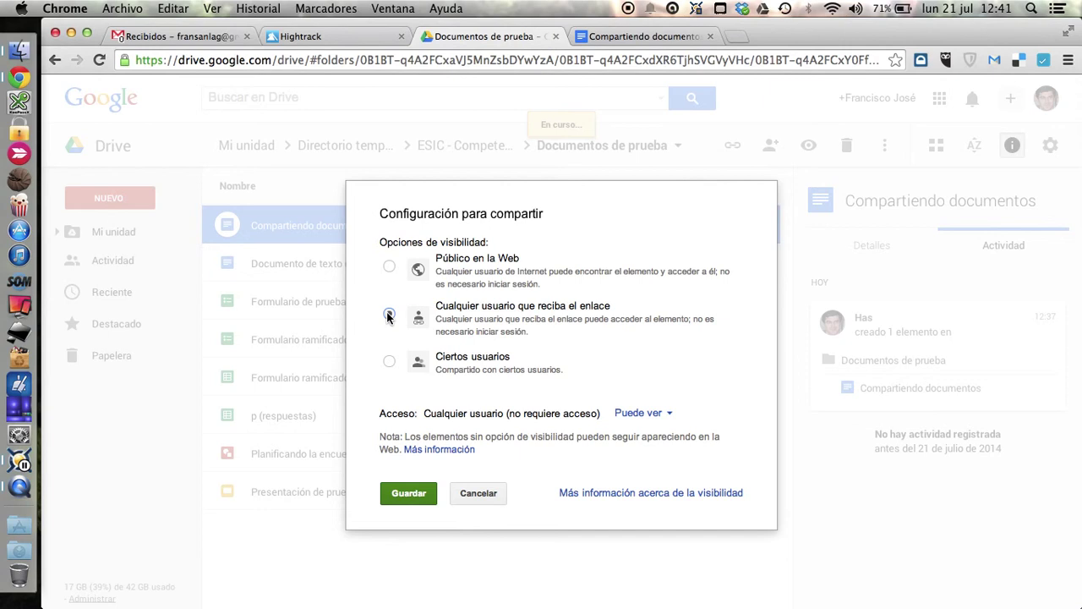
pyautogui.click(655, 414)
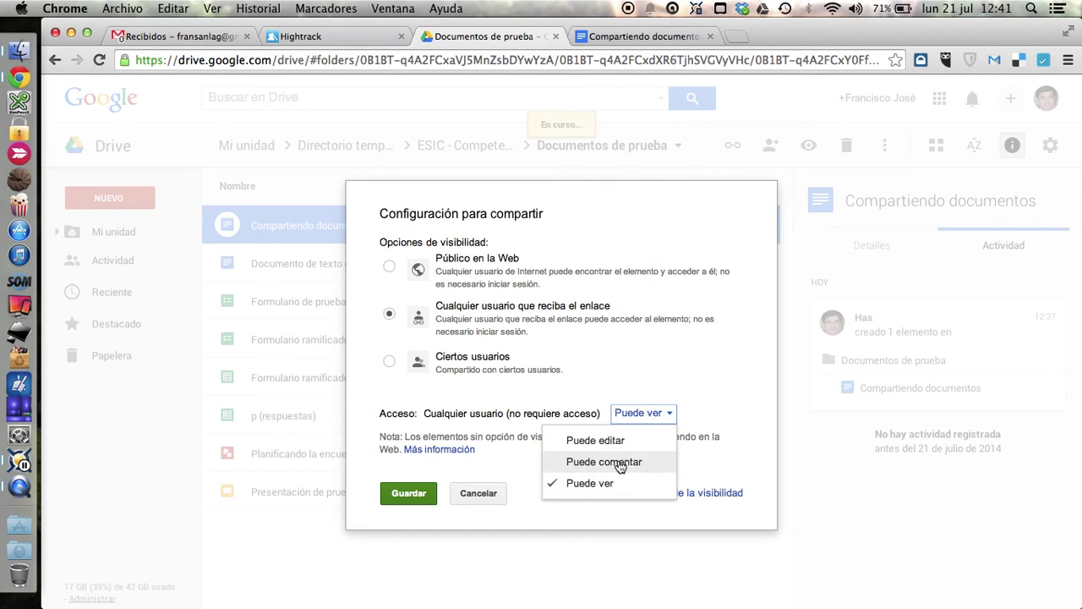
pyautogui.click(667, 413)
pyautogui.click(387, 268)
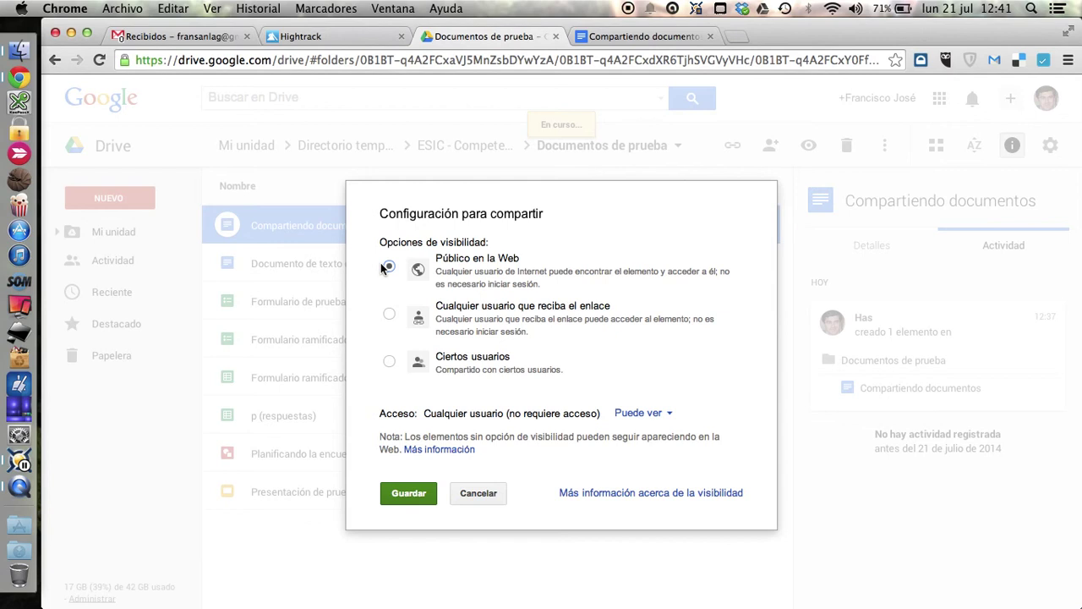
pyautogui.click(389, 314)
pyautogui.click(660, 413)
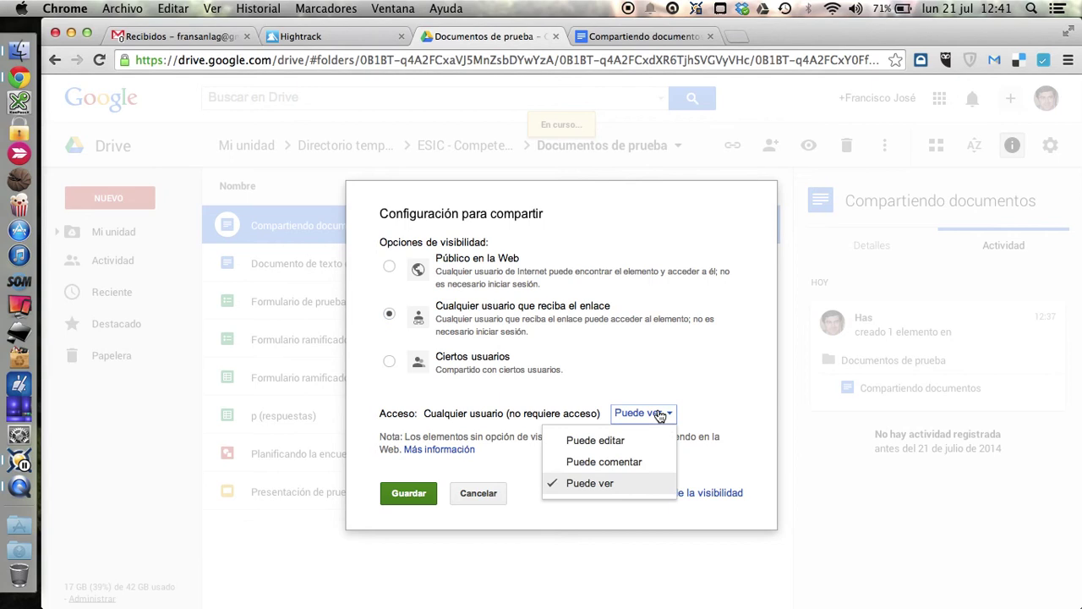
pyautogui.click(604, 485)
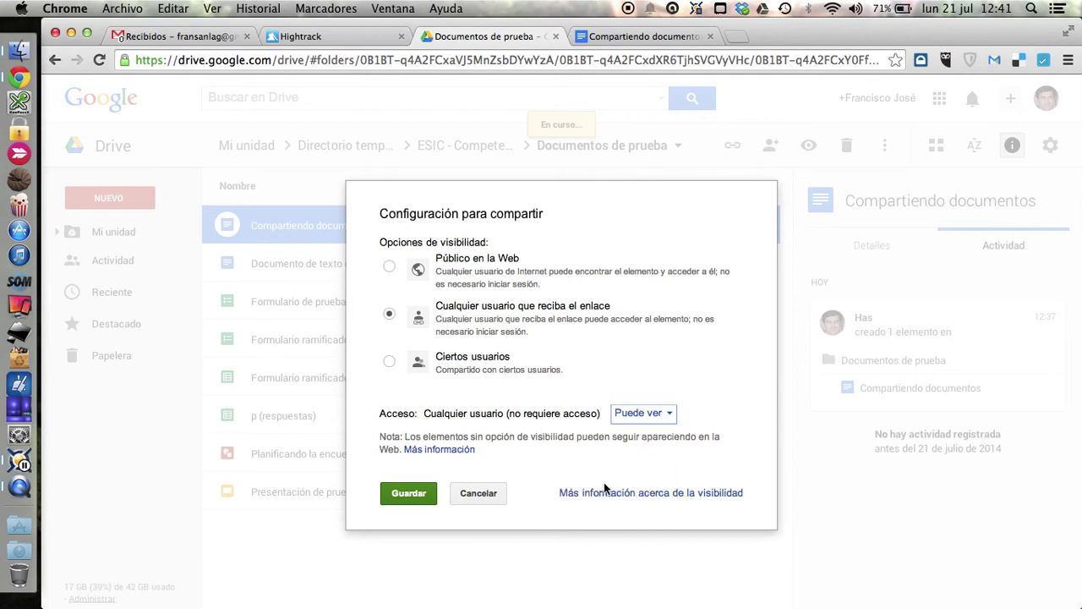
pyautogui.click(402, 497)
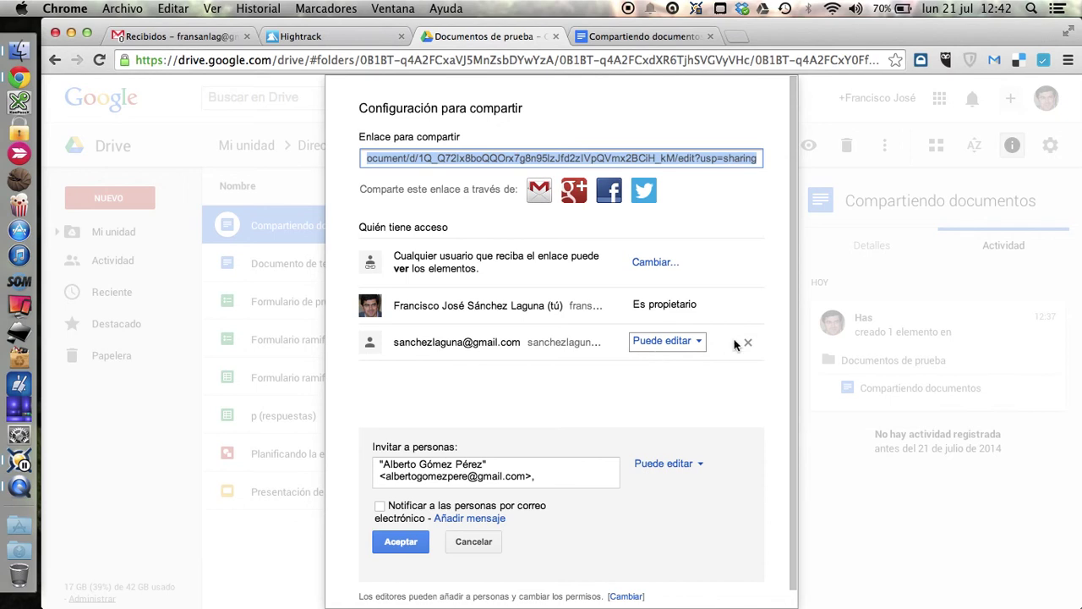
# Restore the visibility to "Ciertos usuarios", discard the pending invitation, and close the sharing settings.
pyautogui.click(667, 264)
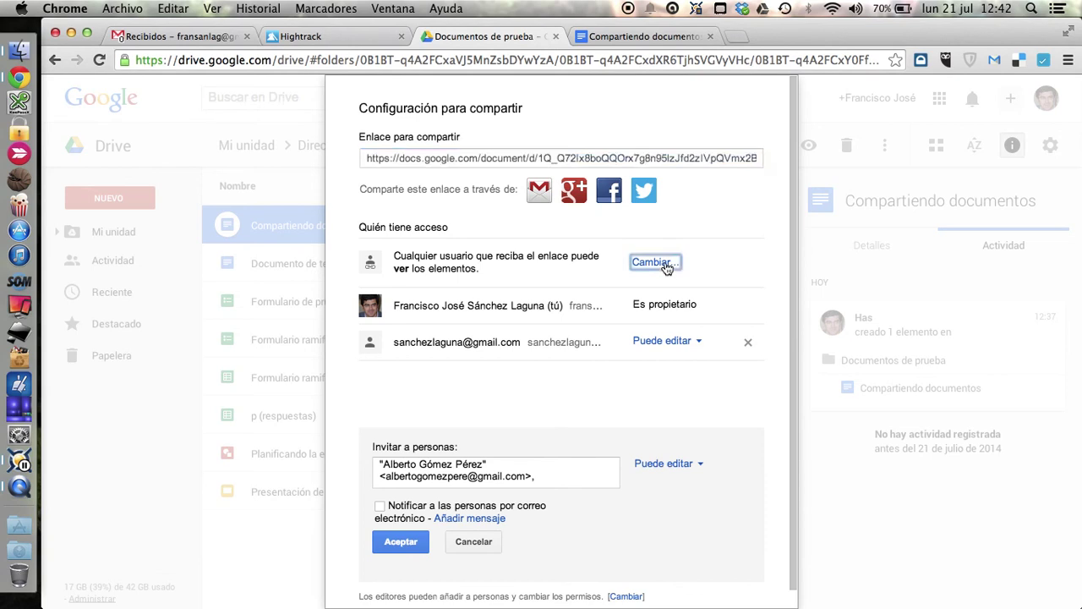
pyautogui.click(388, 351)
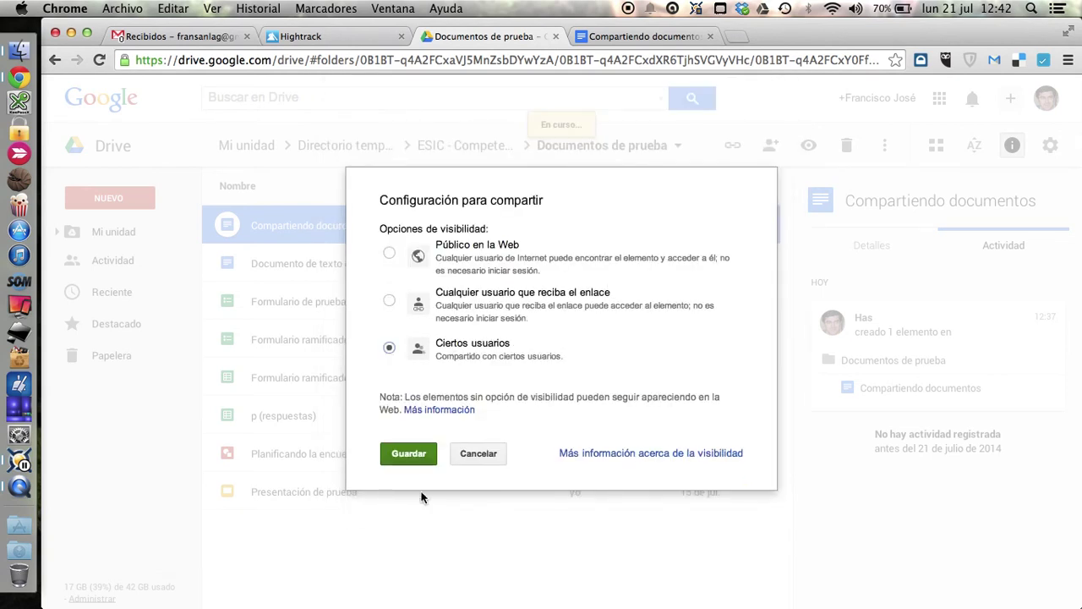
pyautogui.click(410, 454)
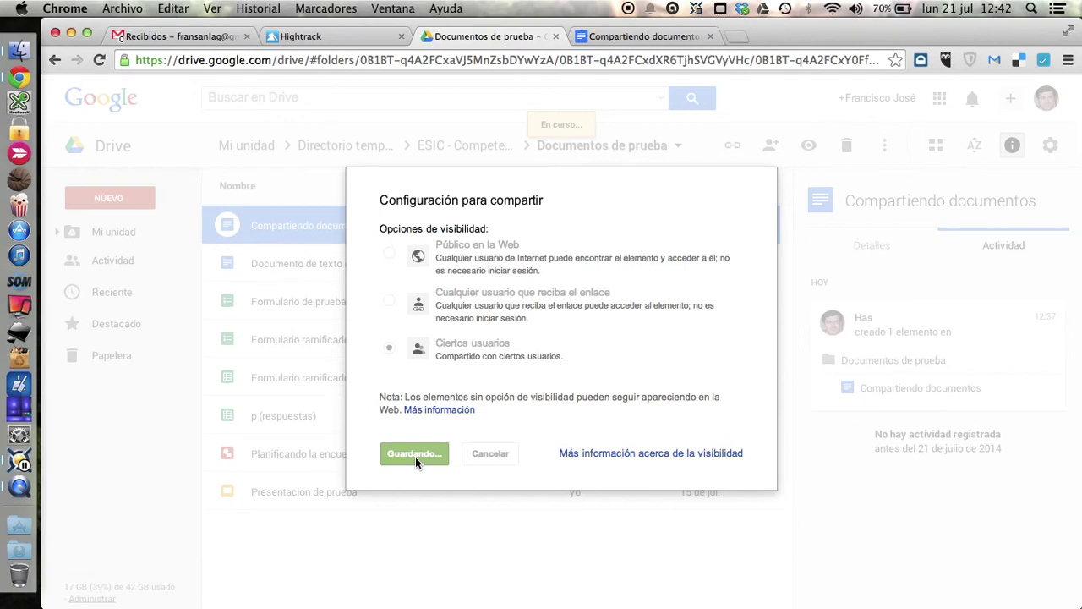
pyautogui.click(474, 541)
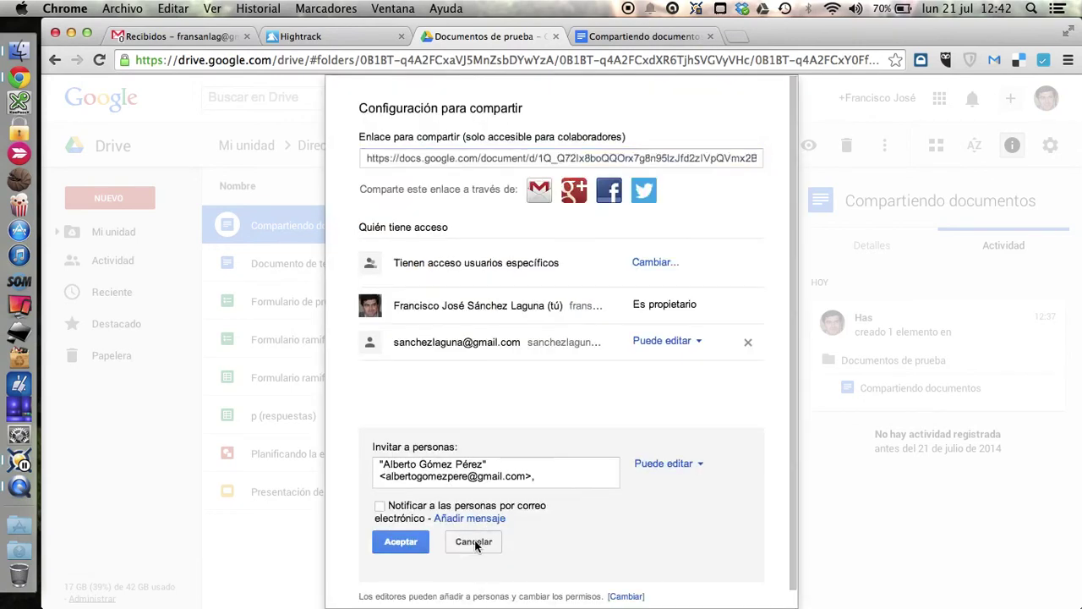
pyautogui.click(386, 532)
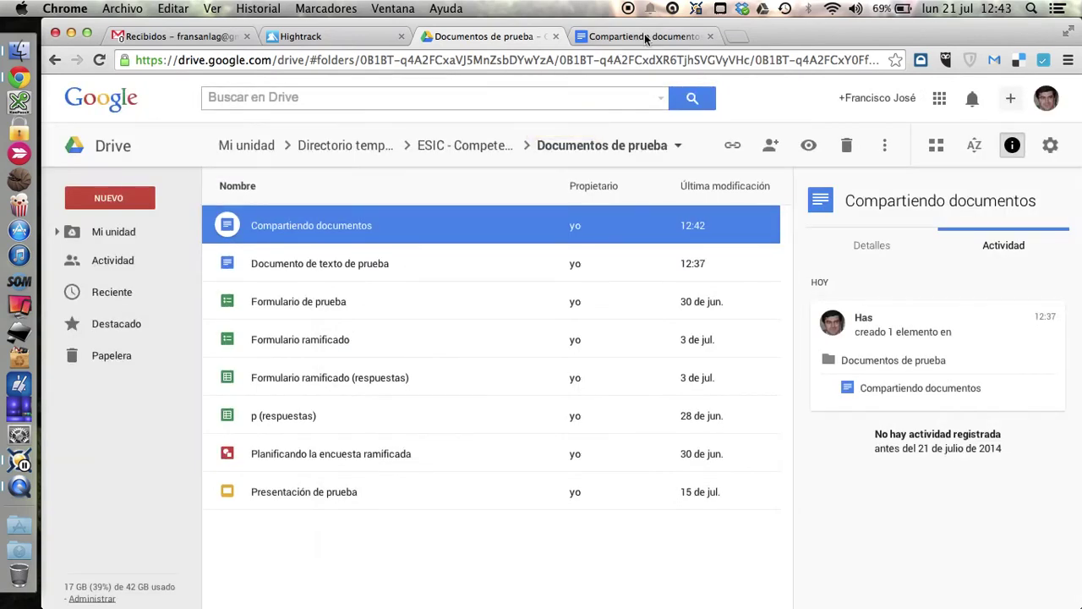
# Switch to the open Compartiendo documentos document, view its sharing settings, and write "Guión de trabajo" on the first line.
pyautogui.click(645, 38)
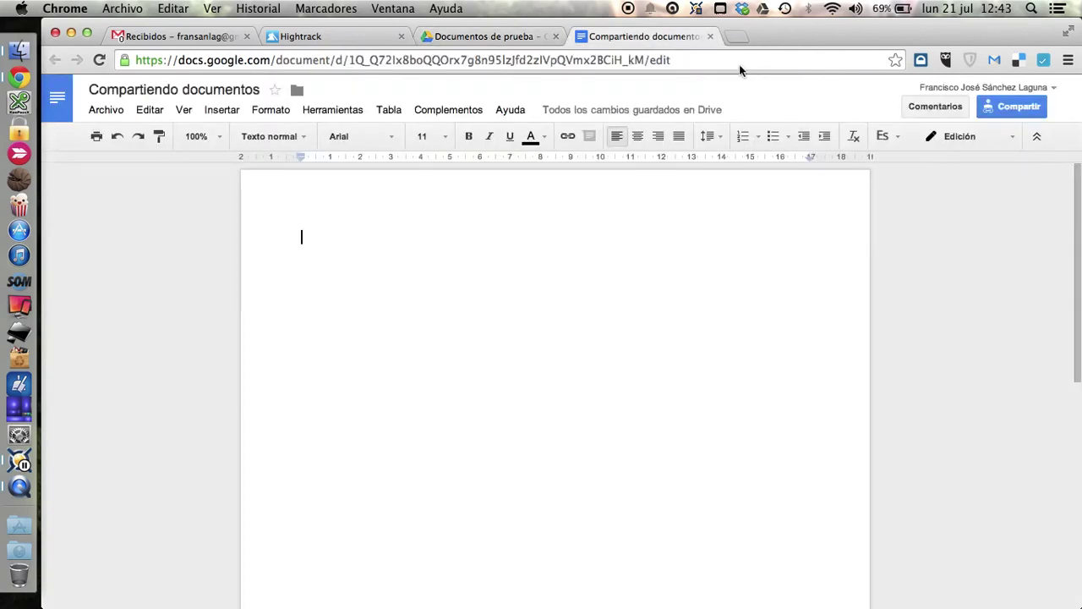
pyautogui.click(1014, 111)
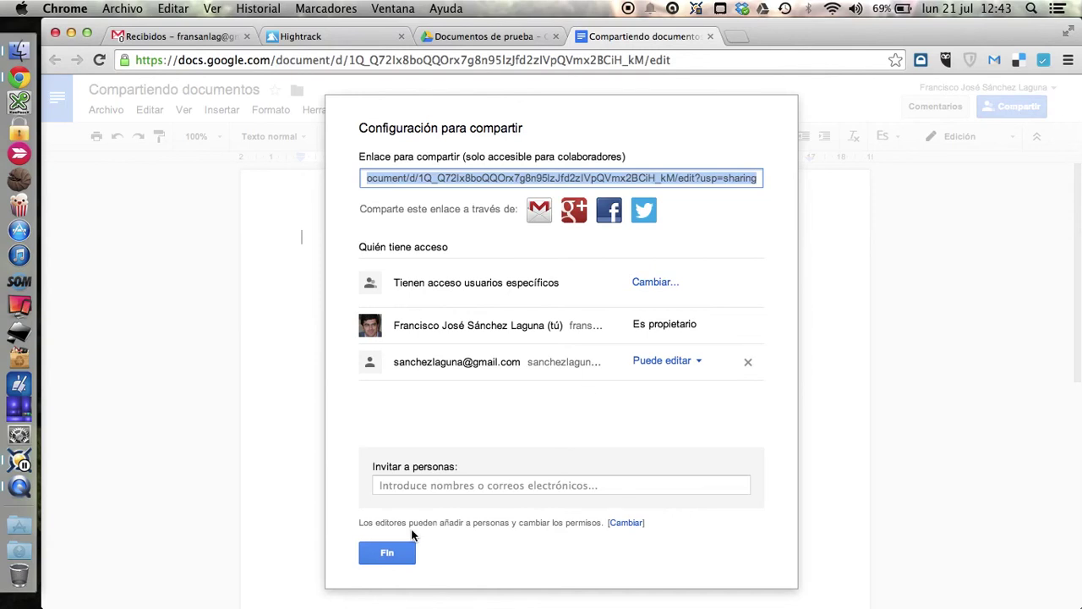
pyautogui.click(386, 554)
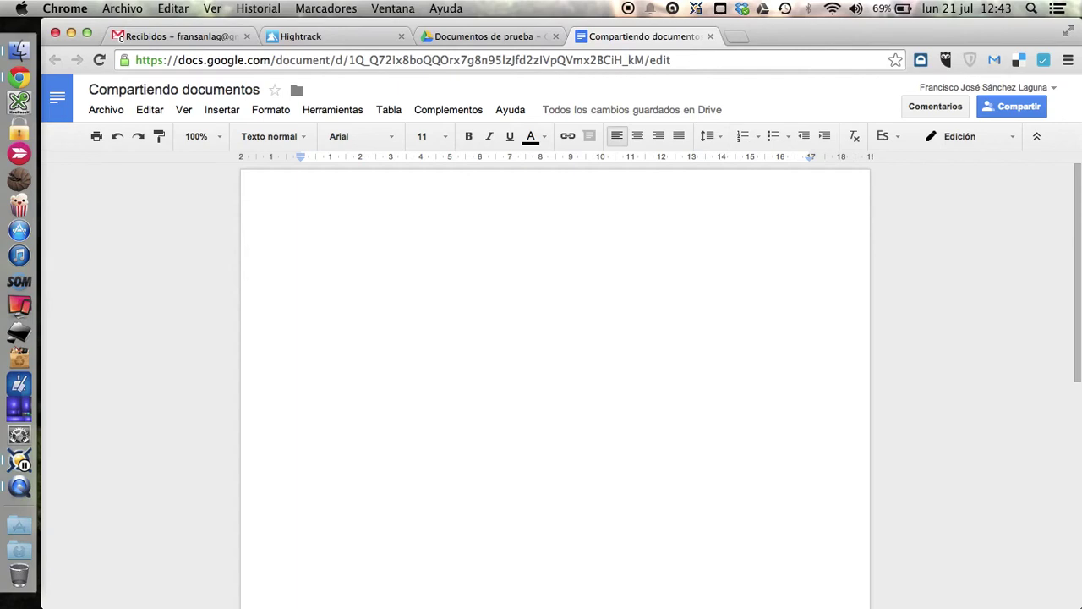
pyautogui.write('Guión d')
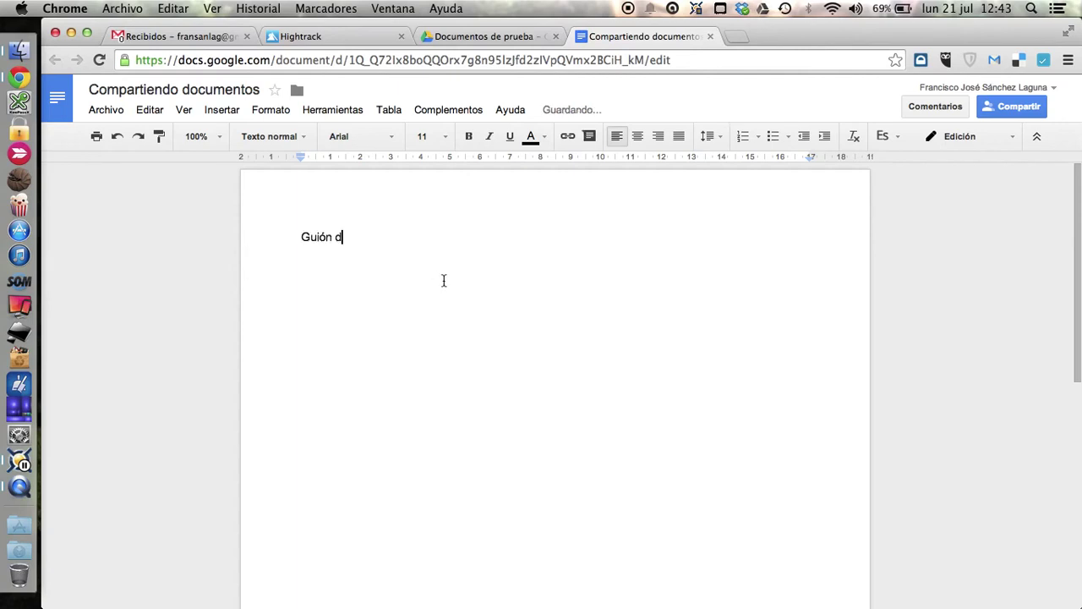
pyautogui.write('e trabajo')
# Switch to the collaborator's Gmail inbox and open the shared document from the Compartiendo documentos invitation message.
pyautogui.hotkey('ctrl', 'Right')
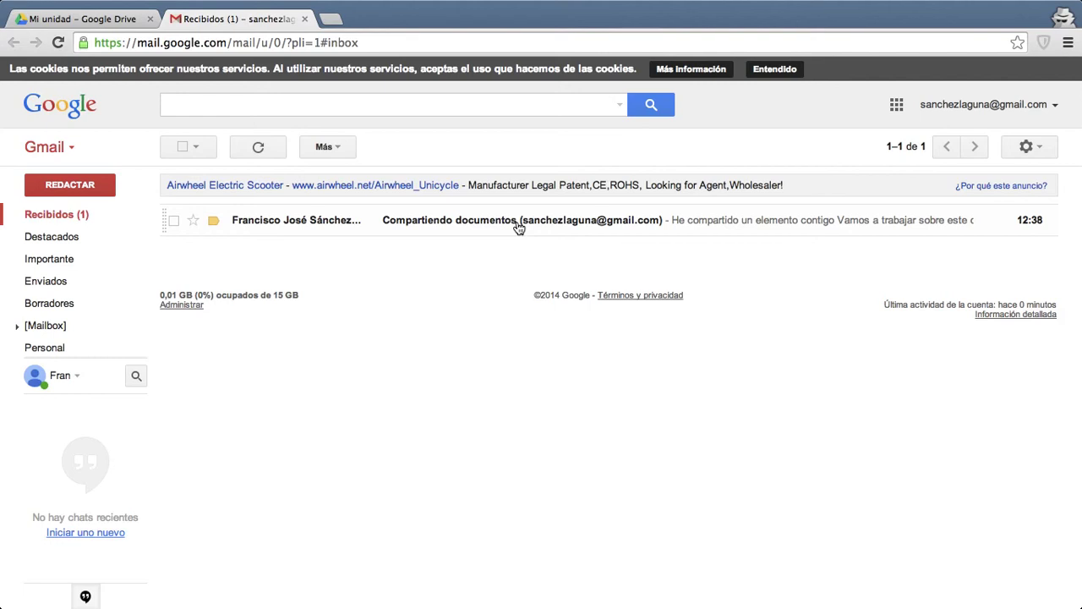
pyautogui.click(468, 228)
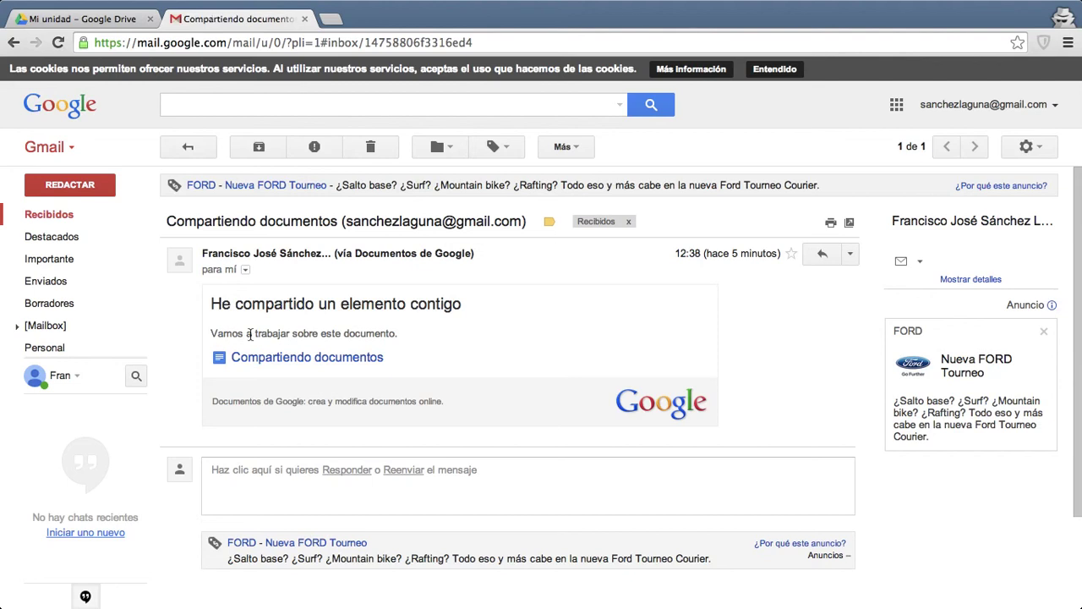
pyautogui.click(307, 358)
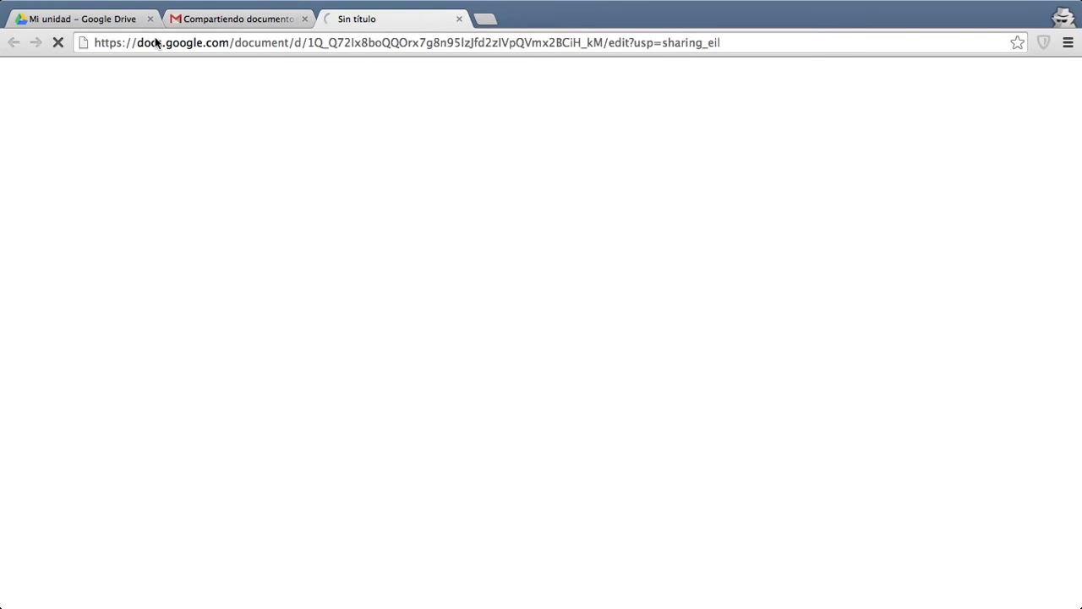
# Switch to the collaborator's Drive and display the items shared with them under Actividad.
pyautogui.click(86, 21)
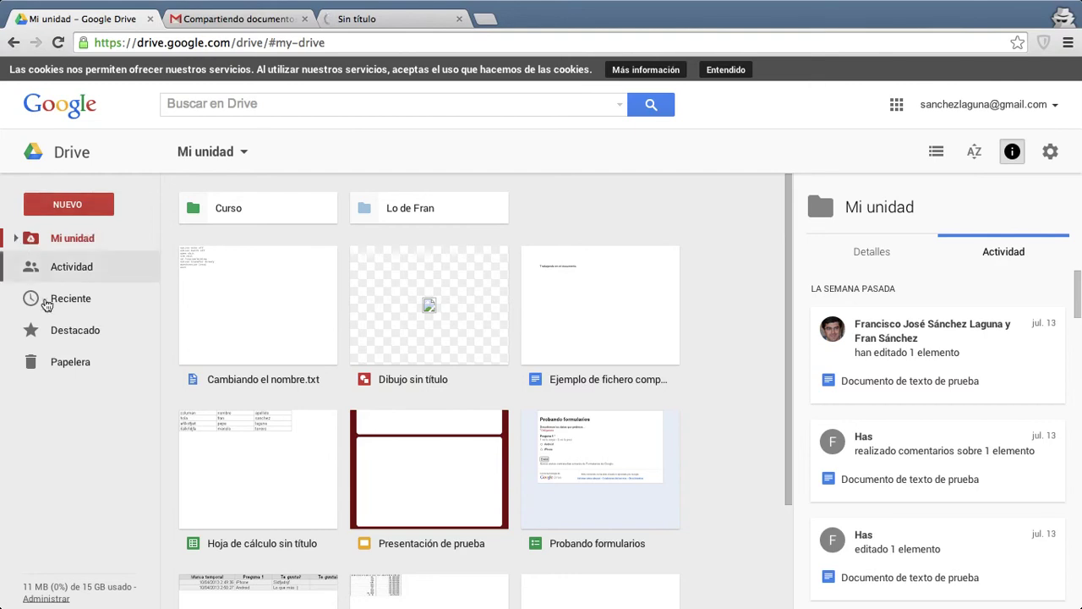
pyautogui.click(57, 304)
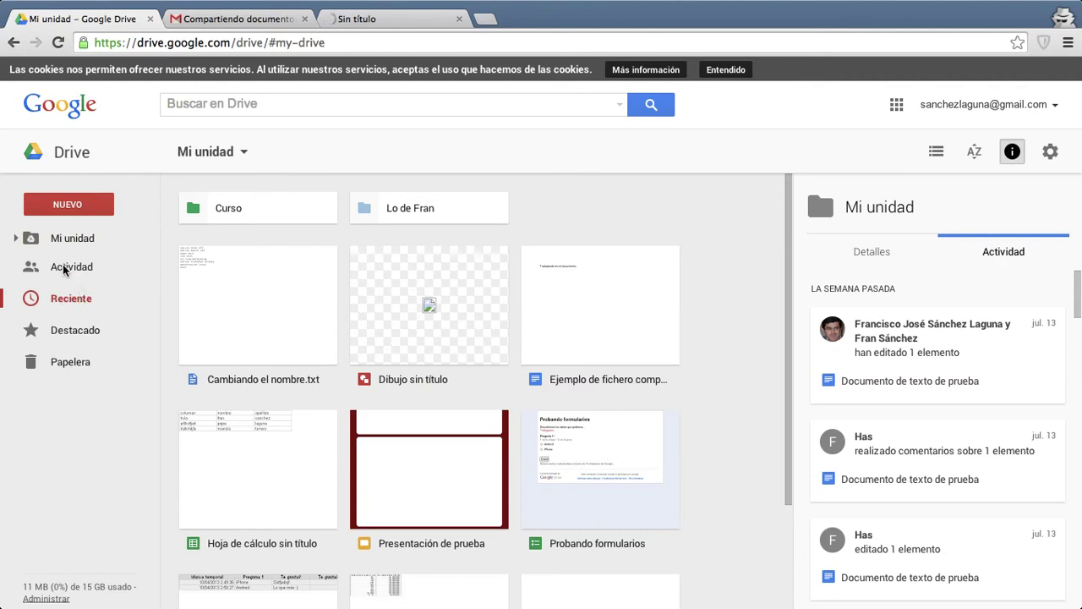
pyautogui.click(64, 269)
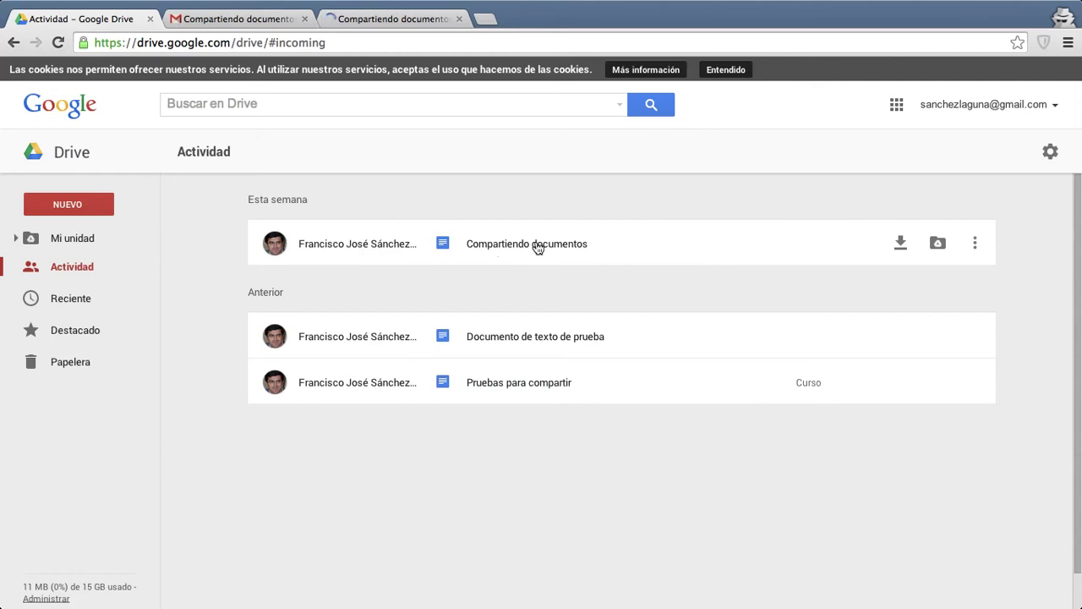
# Expand Mi unidad and try to move the shared Compartiendo documentos file into the Curso folder.
pyautogui.click(15, 240)
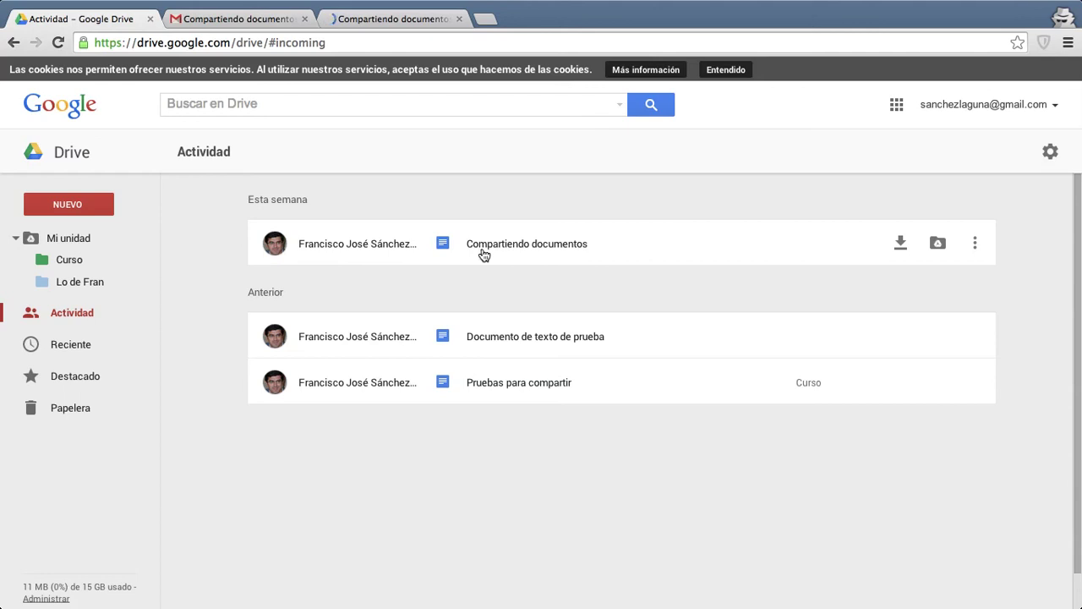
pyautogui.moveTo(526, 252); pyautogui.dragTo(68, 265)
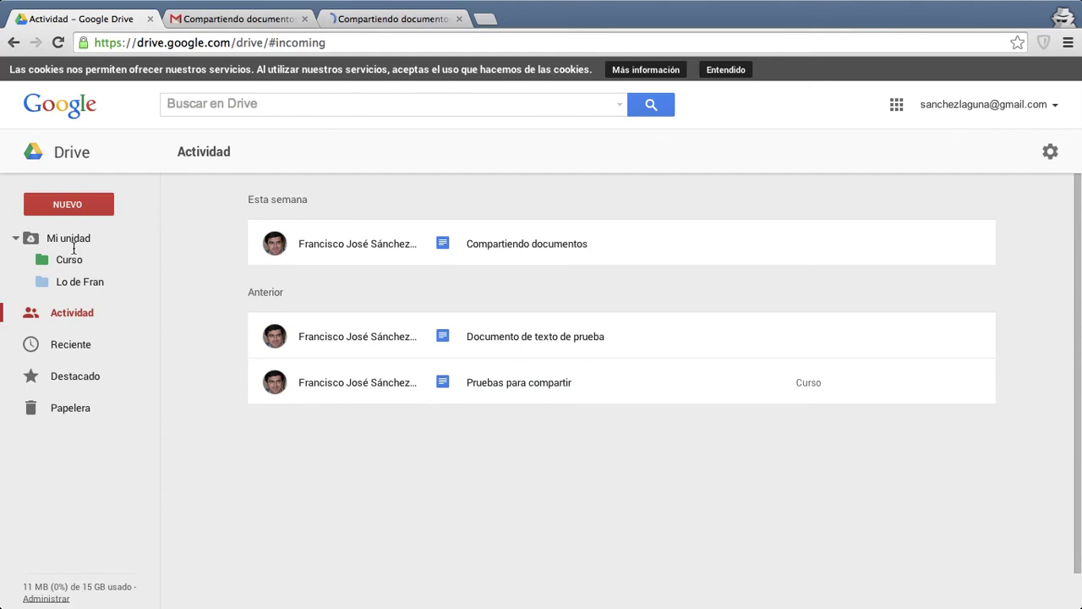
# Return to the collaborator's copy of the shared document and add the line "fañklsdjfñalkdsjfñalkjdf" below "Guión de trabajo".
pyautogui.click(377, 24)
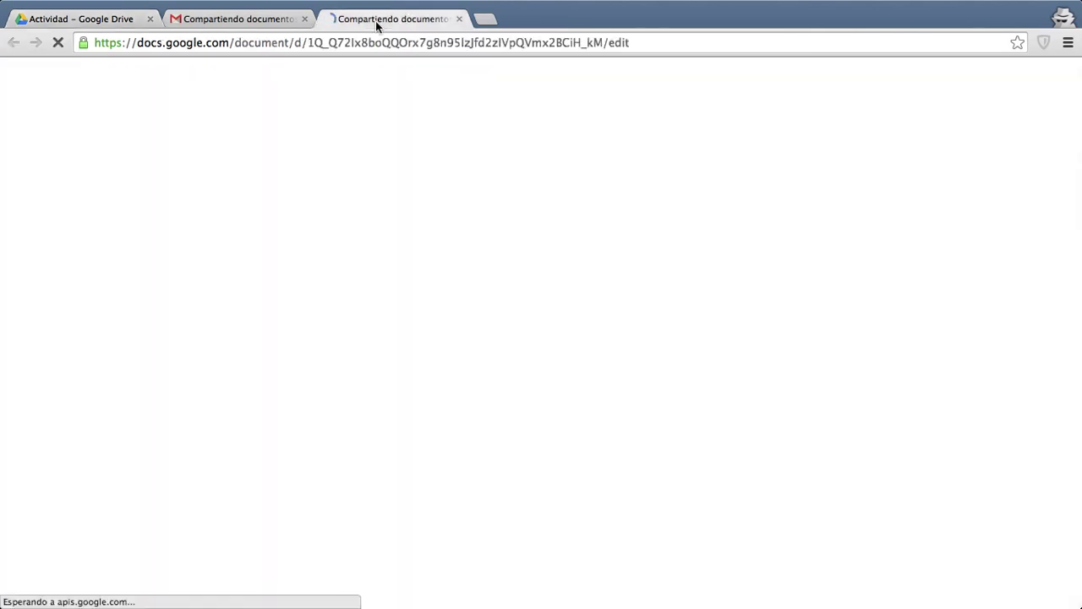
pyautogui.click(286, 44)
pyautogui.click(630, 42)
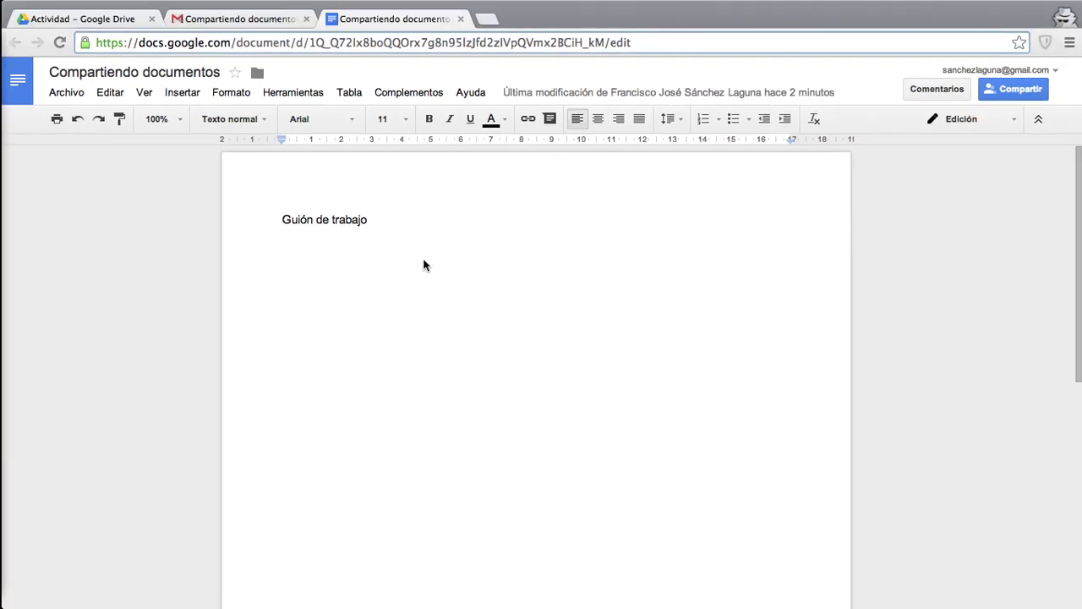
pyautogui.click(401, 238)
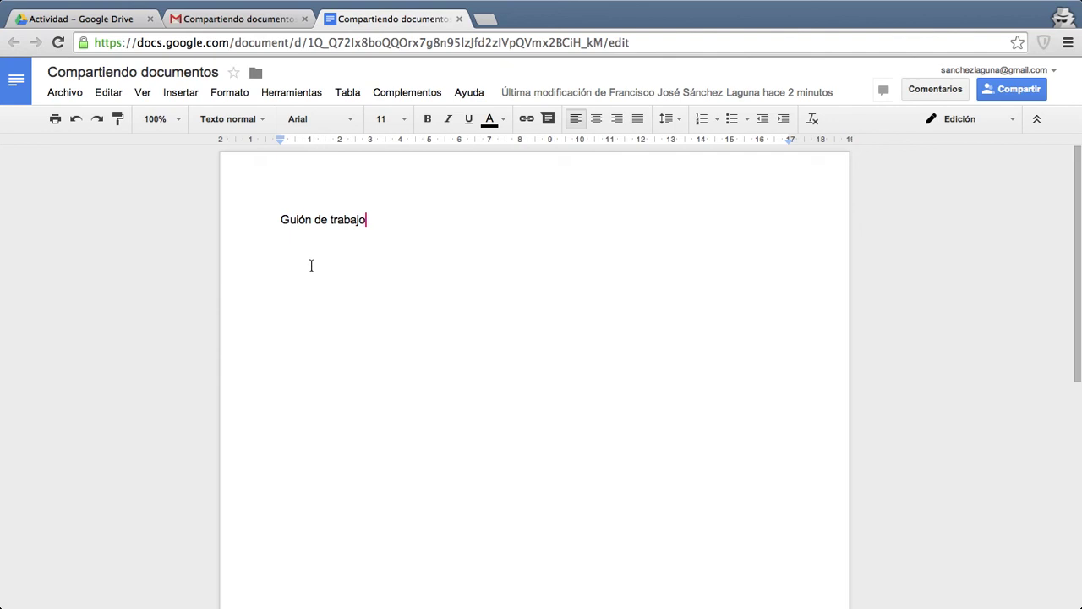
pyautogui.press('Return')
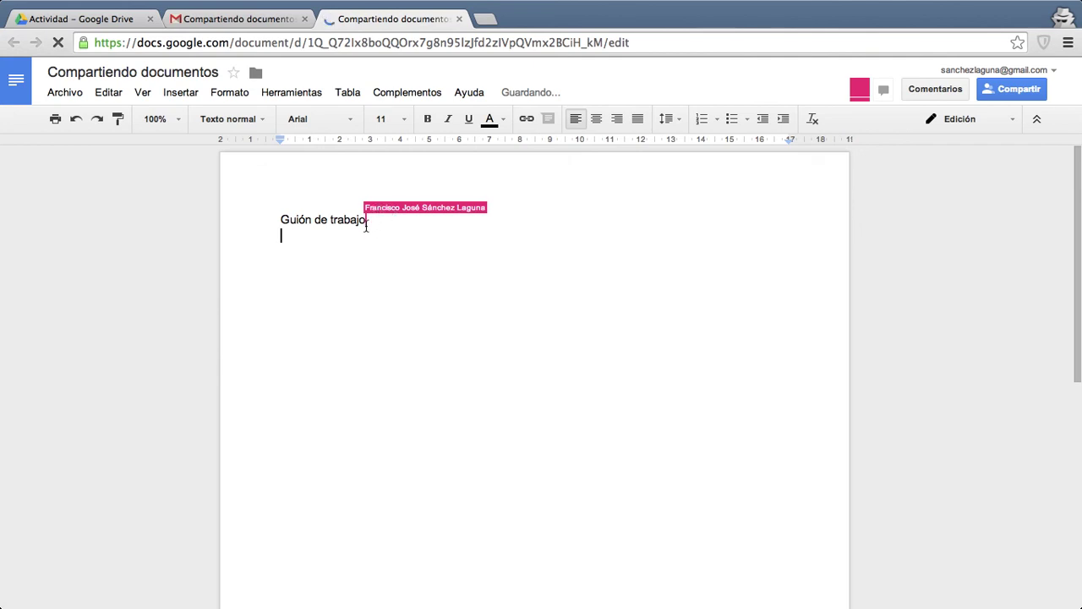
pyautogui.write('fañklsdjfñalkdsjfñalkjdf')
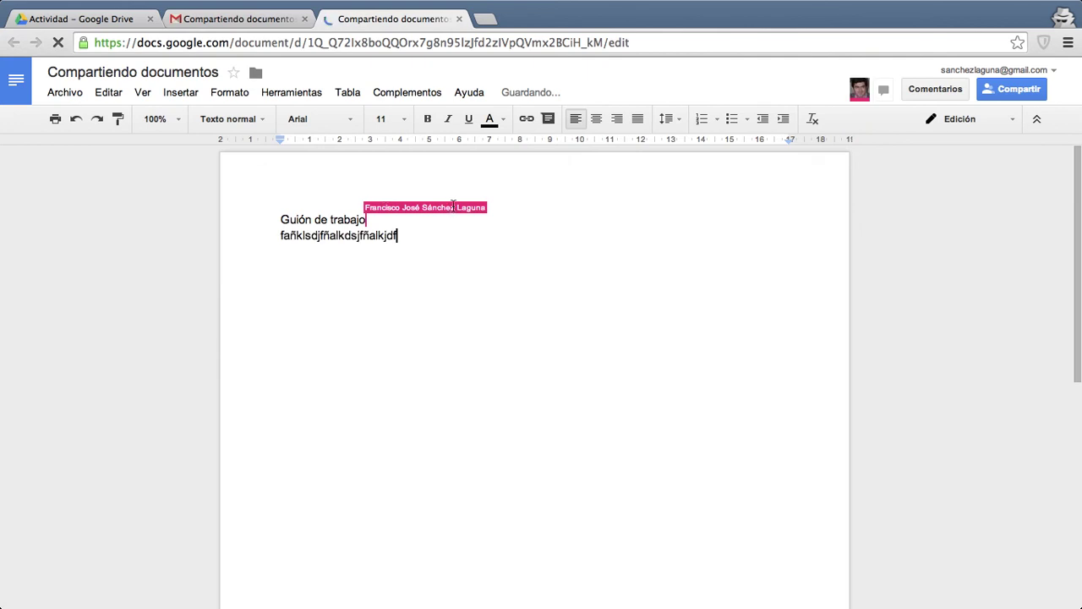